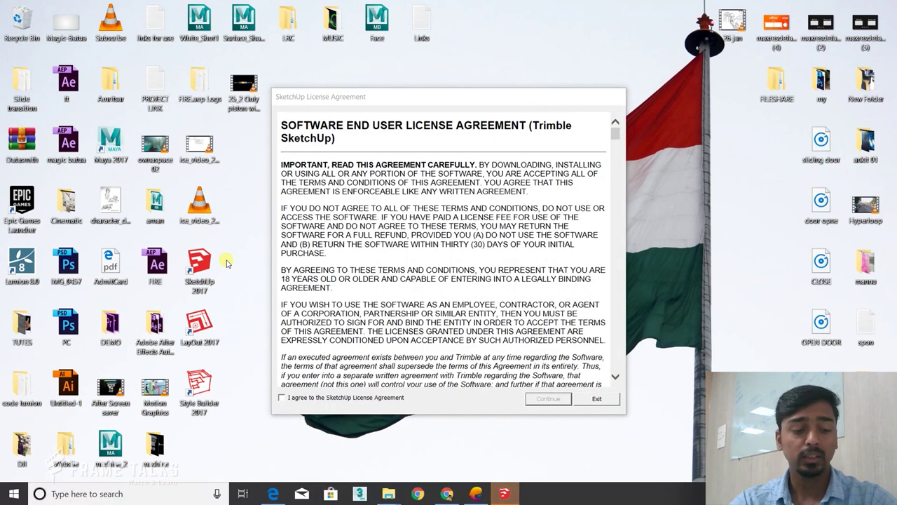
# Agree to the SketchUp License Agreement and continue
pyautogui.click(312, 398)
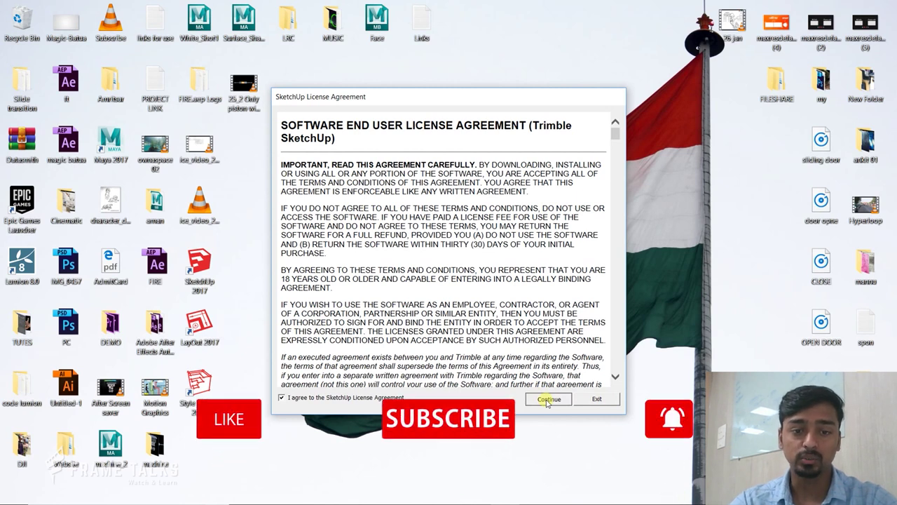
pyautogui.click(547, 399)
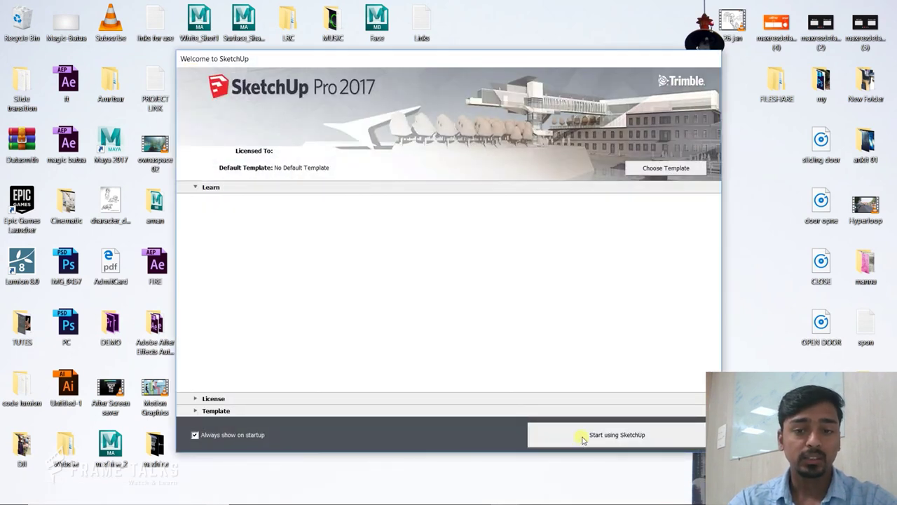
# Turn off the startup welcome window and start modelling with Simple Template - Feet and Inches
pyautogui.click(226, 435)
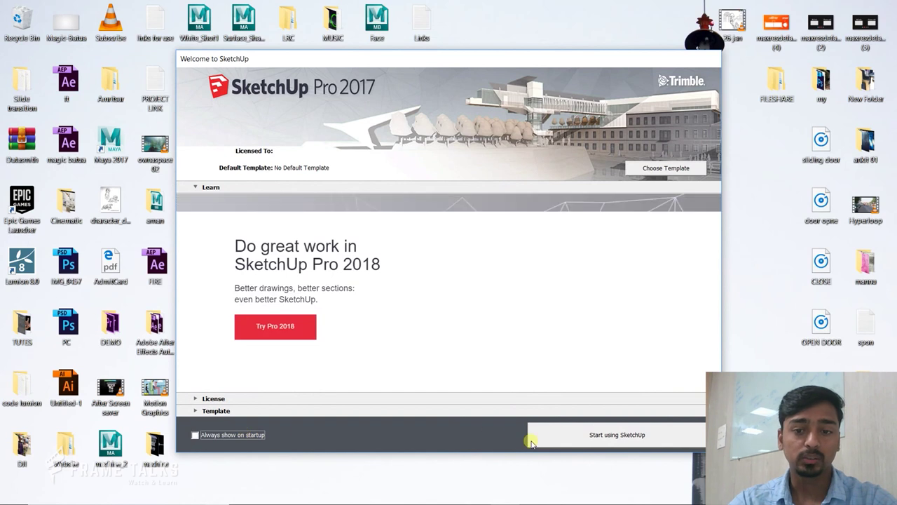
pyautogui.click(576, 438)
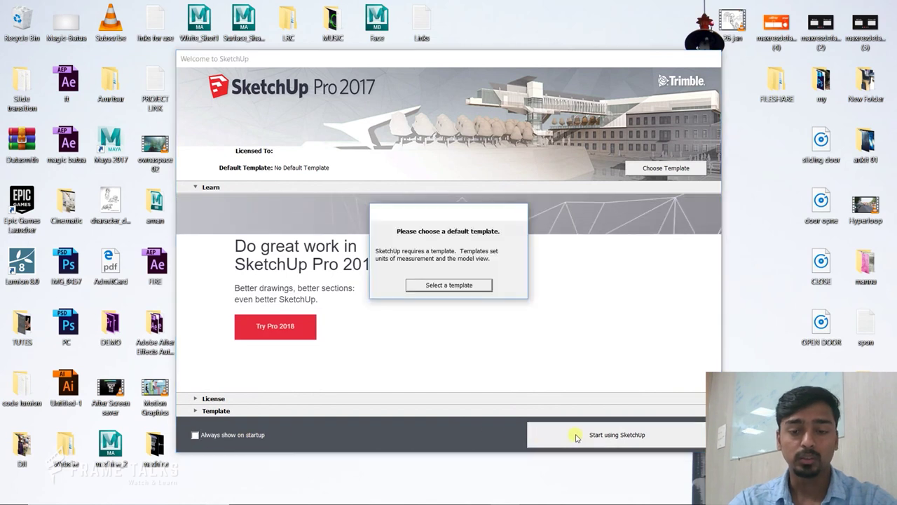
pyautogui.click(443, 285)
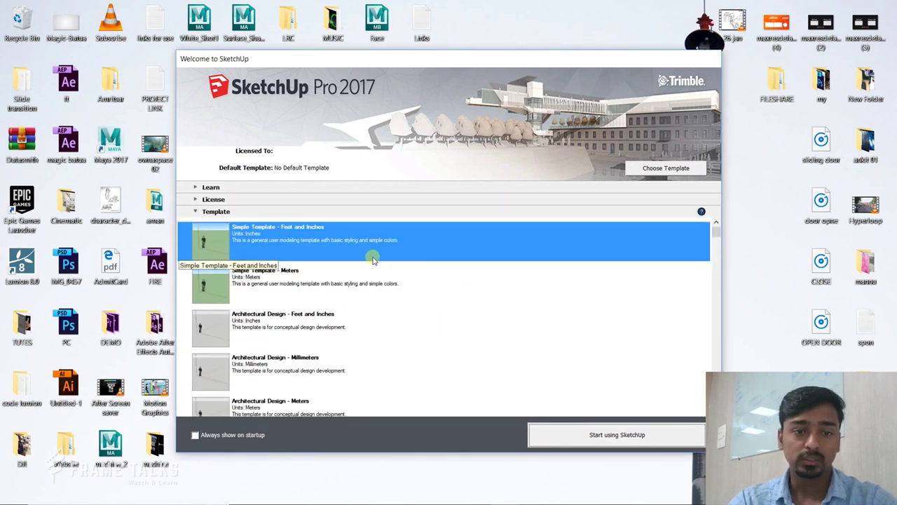
pyautogui.click(604, 434)
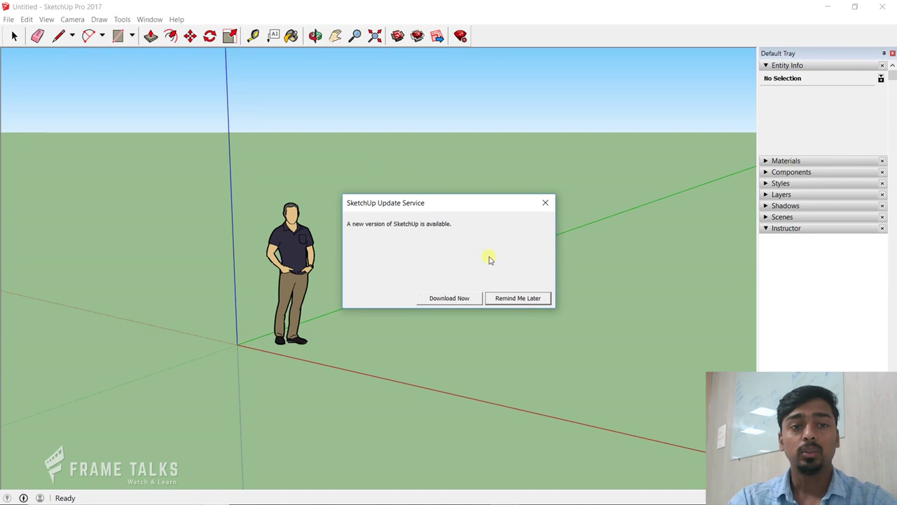
# Postpone the new-version update and ignore the extensions update notice
pyautogui.click(517, 299)
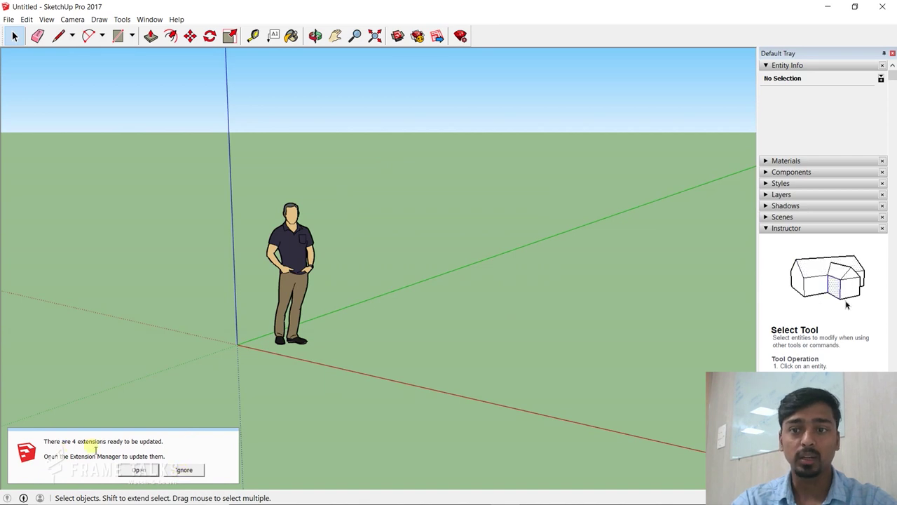
pyautogui.click(183, 470)
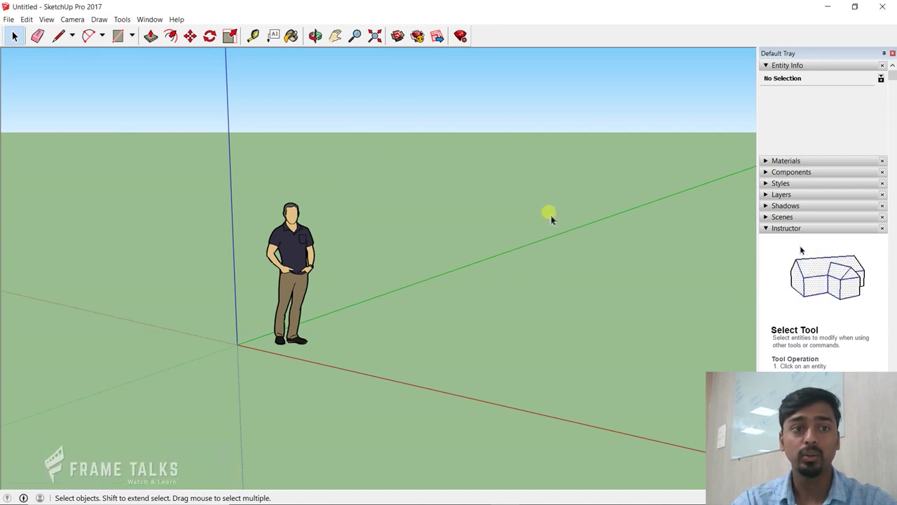
pyautogui.moveTo(429, 260); pyautogui.dragTo(332, 278, button='middle')
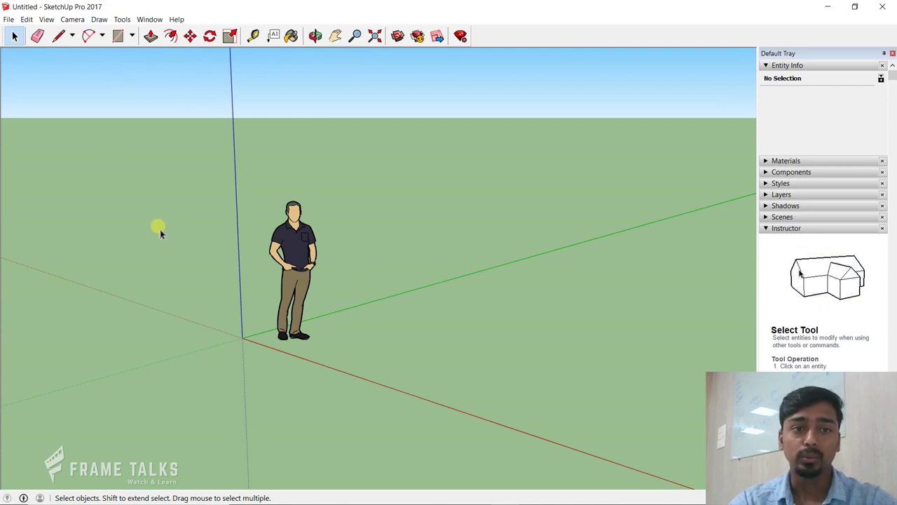
# Draw a rectangle on the ground beside the figure
pyautogui.click(118, 35)
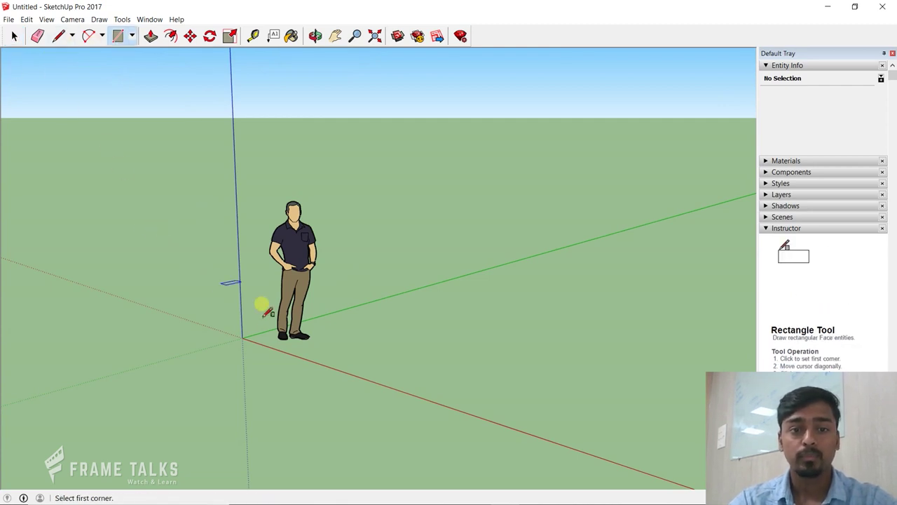
pyautogui.click(24, 263)
pyautogui.click(394, 291)
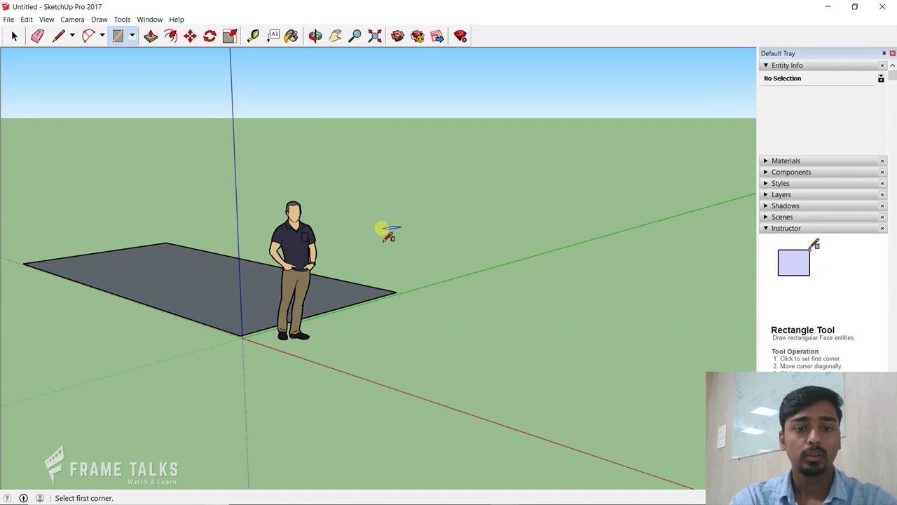
# Push/Pull the rectangle upward into a box taller than the figure
pyautogui.click(150, 35)
pyautogui.click(189, 240)
pyautogui.click(188, 157)
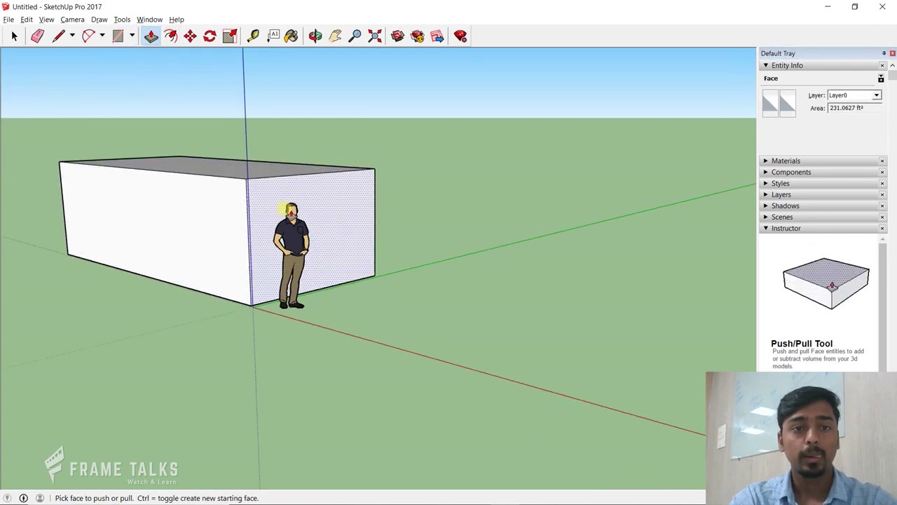
pyautogui.click(229, 171)
pyautogui.click(270, 171)
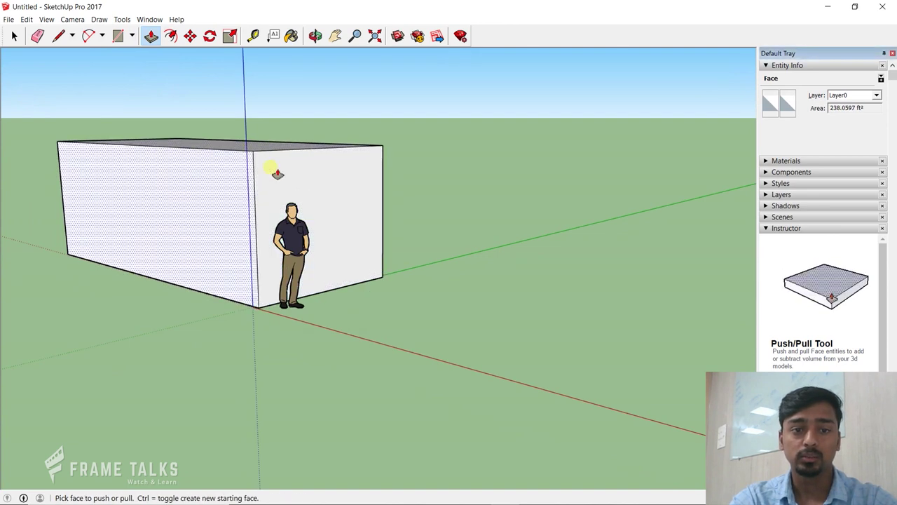
pyautogui.scroll(-2, 266, 170)
pyautogui.click(14, 36)
pyautogui.click(287, 223)
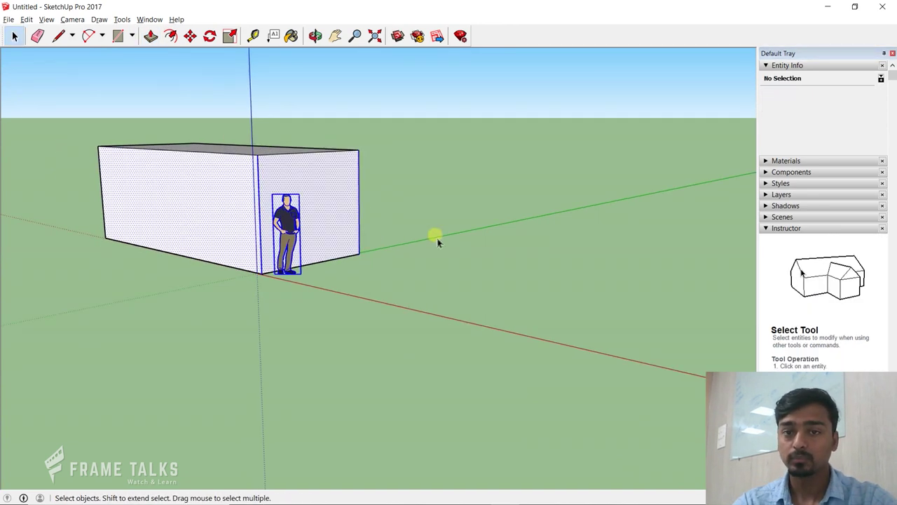
# Orbit around the box to see its long side
pyautogui.moveTo(437, 236); pyautogui.dragTo(558, 199, button='middle')
pyautogui.click(558, 199)
pyautogui.moveTo(354, 245)
pyautogui.mouseDown(button='middle')
pyautogui.moveTo(467, 287)
pyautogui.moveTo(420, 320)
pyautogui.moveTo(484, 273)
pyautogui.moveTo(245, 152)
pyautogui.mouseUp(button='middle')
pyautogui.moveTo(84, 112)
pyautogui.mouseDown(button='middle')
pyautogui.moveTo(170, 126)
pyautogui.moveTo(122, 110)
pyautogui.mouseUp(button='middle')
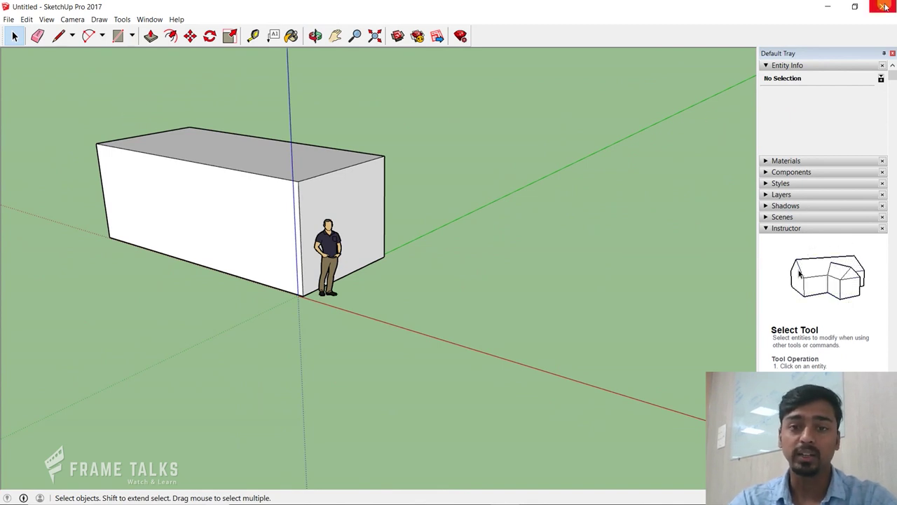
pyautogui.moveTo(483, 130)
pyautogui.mouseDown(button='middle')
pyautogui.moveTo(366, 210)
pyautogui.moveTo(32, 194)
pyautogui.moveTo(507, 215)
pyautogui.moveTo(354, 224)
pyautogui.mouseUp(button='middle')
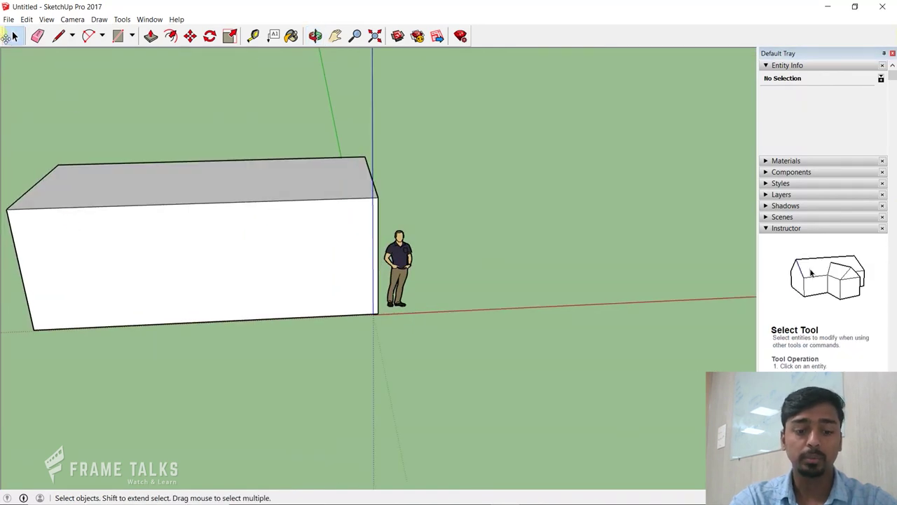
# Dock the Getting Started tools vertically on the left and view the box from higher up
pyautogui.moveTo(6, 35)
pyautogui.mouseDown()
pyautogui.moveTo(42, 57)
pyautogui.moveTo(35, 171)
pyautogui.mouseUp()
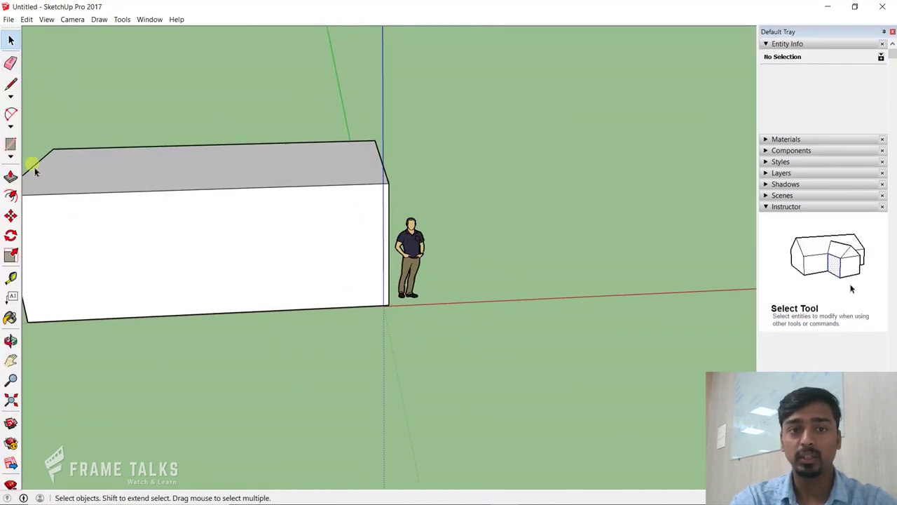
pyautogui.moveTo(475, 176)
pyautogui.mouseDown(button='middle')
pyautogui.moveTo(244, 220)
pyautogui.moveTo(215, 150)
pyautogui.mouseUp(button='middle')
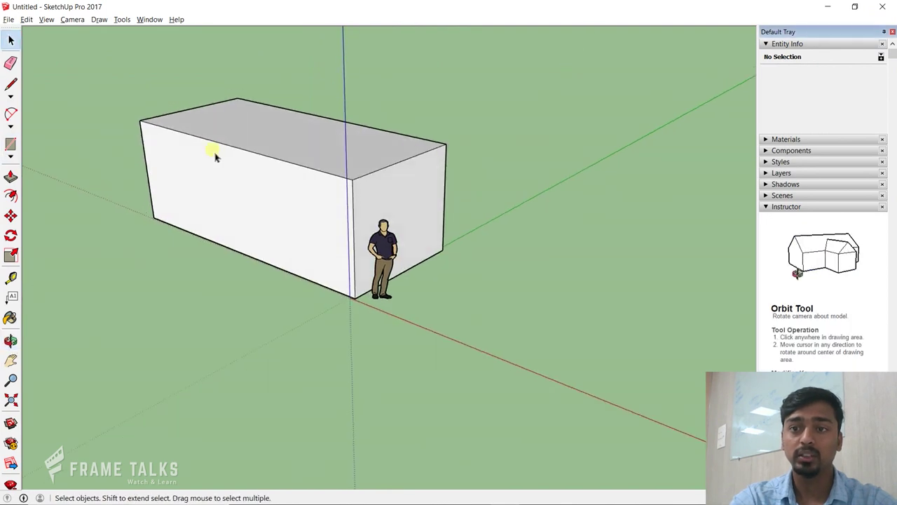
pyautogui.click(150, 20)
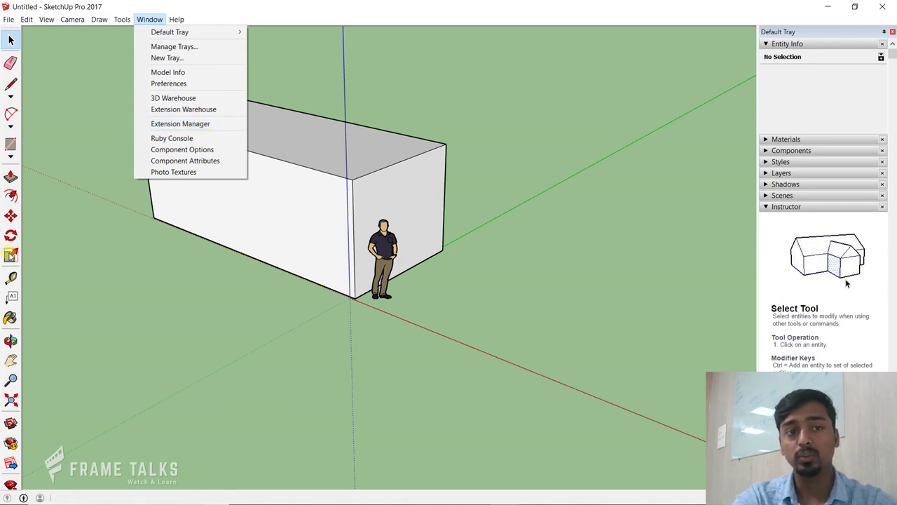
# Show the Construction and Drawing toolbars
pyautogui.rightClick(11, 254)
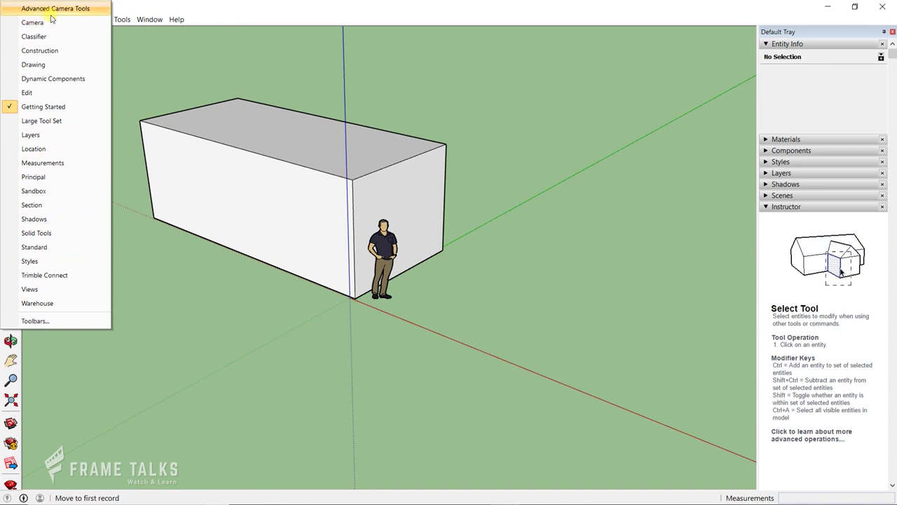
pyautogui.click(56, 56)
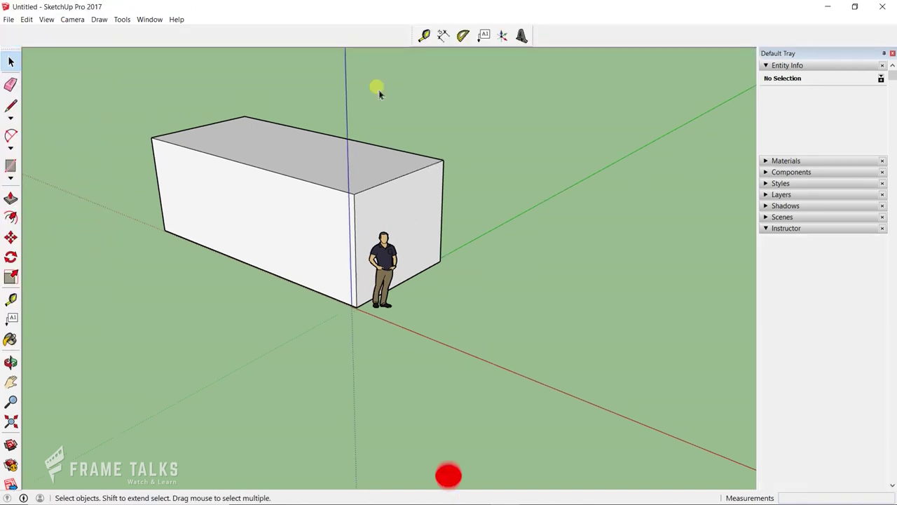
pyautogui.rightClick(10, 84)
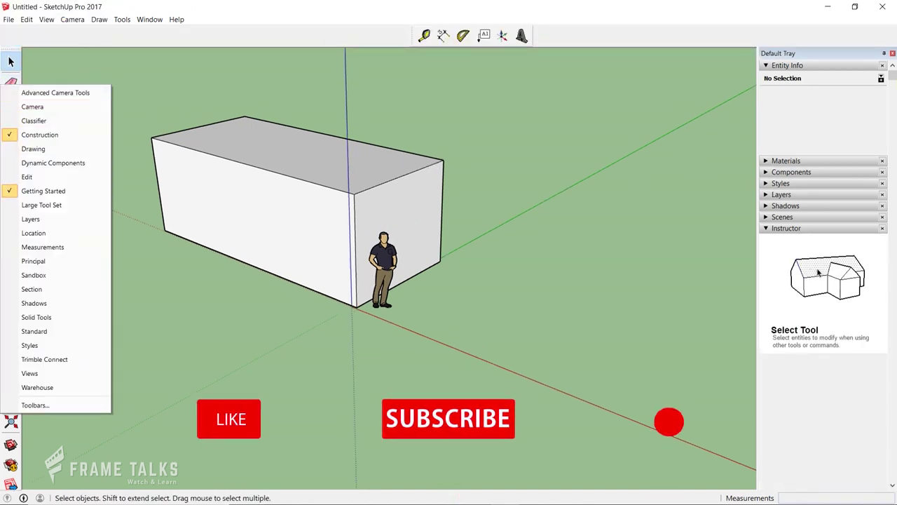
pyautogui.rightClick(168, 32)
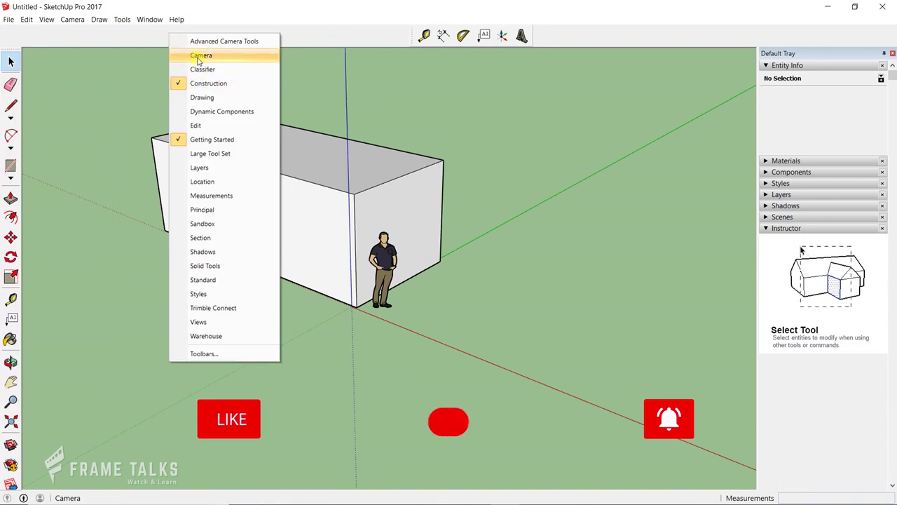
pyautogui.click(203, 98)
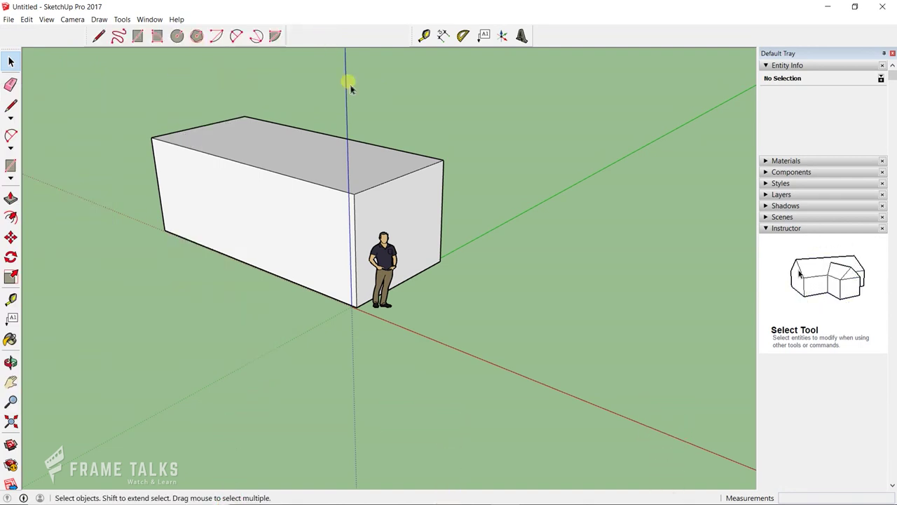
# Show the Edit toolbar, float it, then close it
pyautogui.rightClick(326, 37)
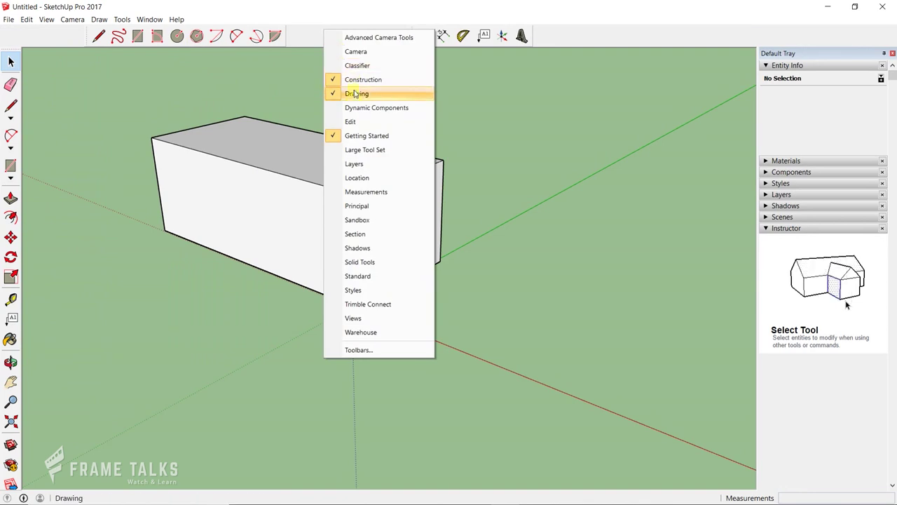
pyautogui.click(352, 121)
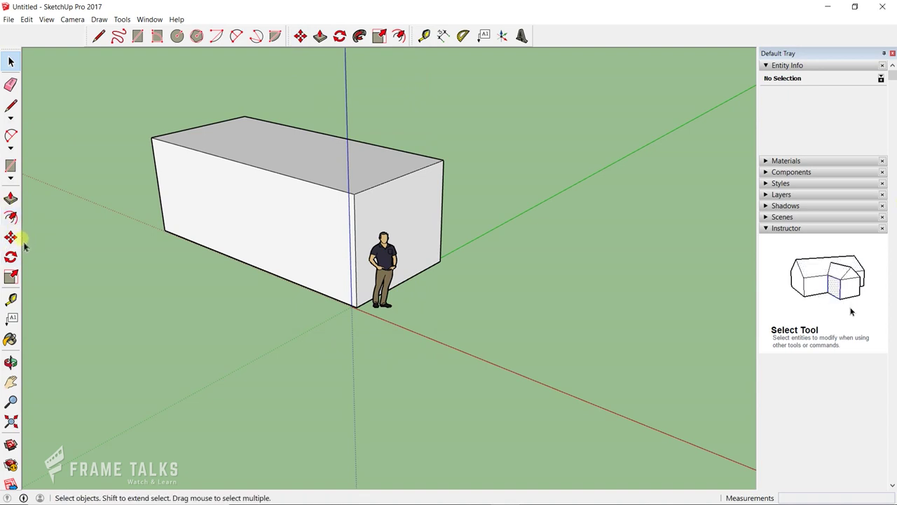
pyautogui.moveTo(292, 36); pyautogui.dragTo(280, 82)
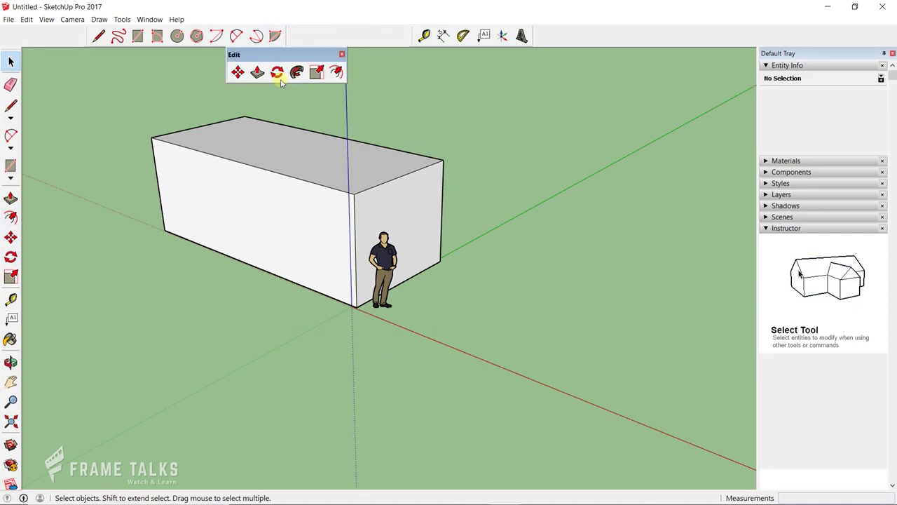
pyautogui.click(342, 53)
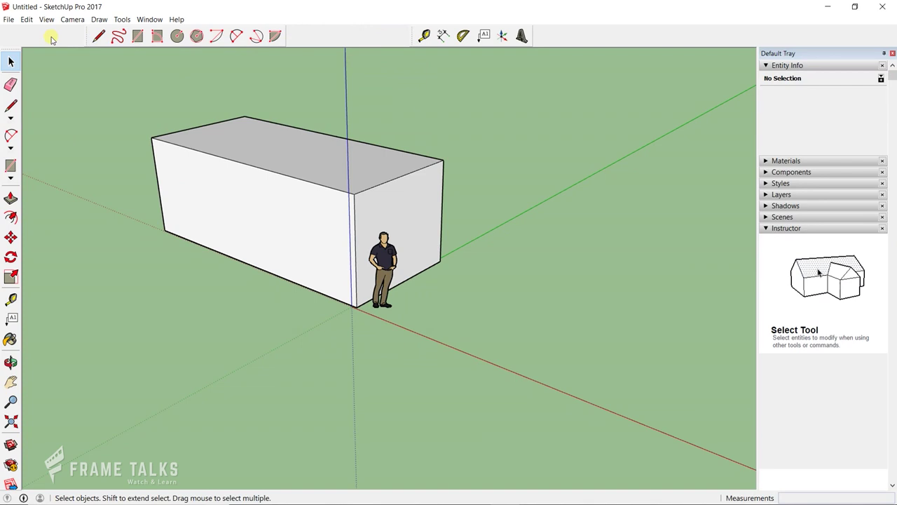
# Show the Layers toolbar and dock it on the left with the others
pyautogui.rightClick(51, 39)
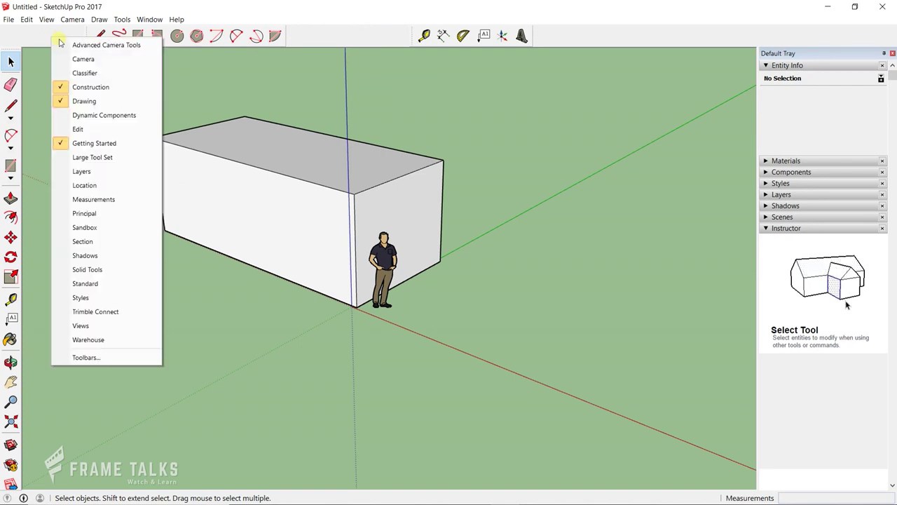
pyautogui.click(98, 173)
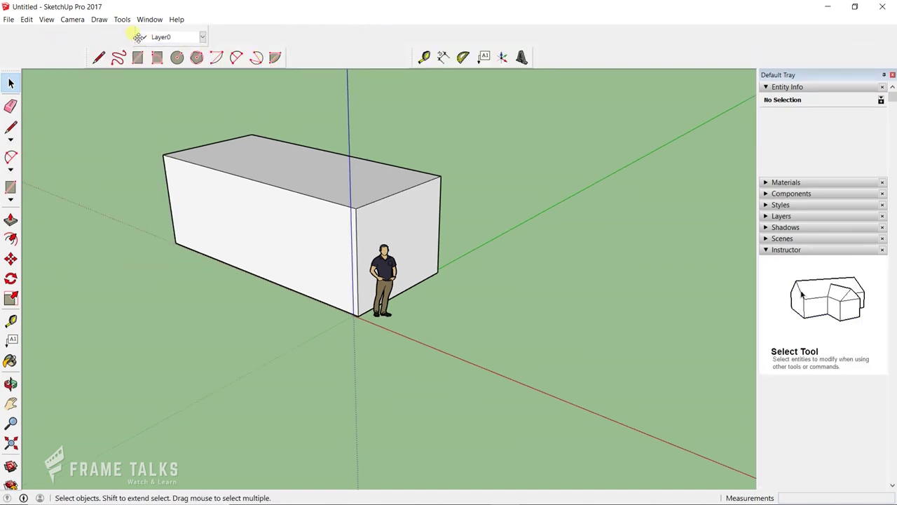
pyautogui.moveTo(139, 37); pyautogui.dragTo(10, 65)
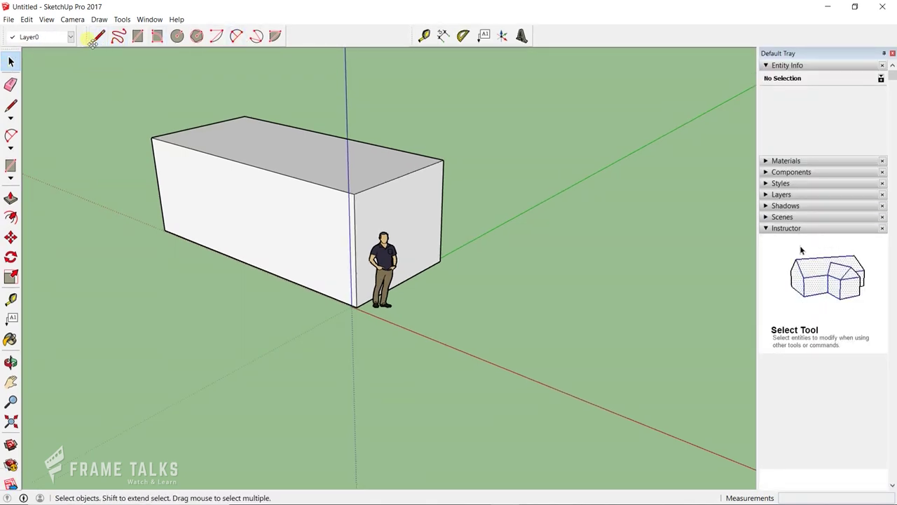
# Show the Shadows toolbar, float it, close it, and close the toolbar gap
pyautogui.rightClick(314, 31)
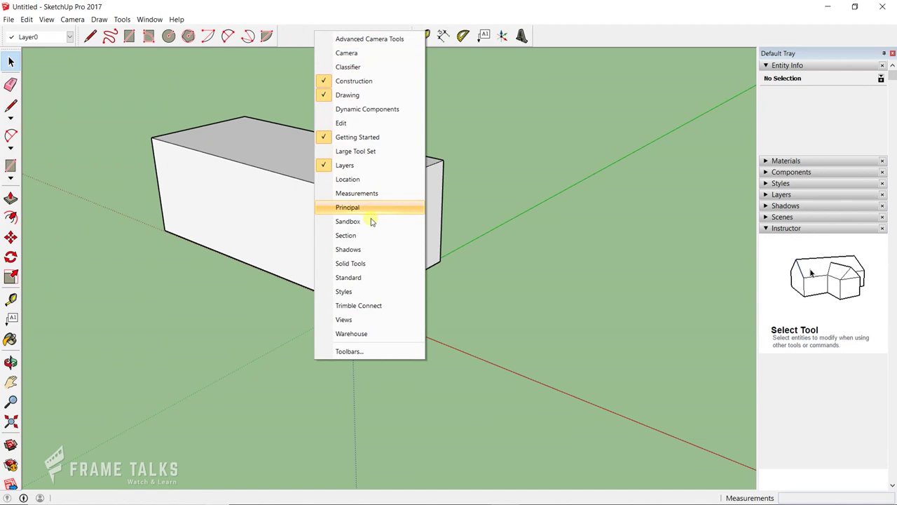
pyautogui.click(363, 250)
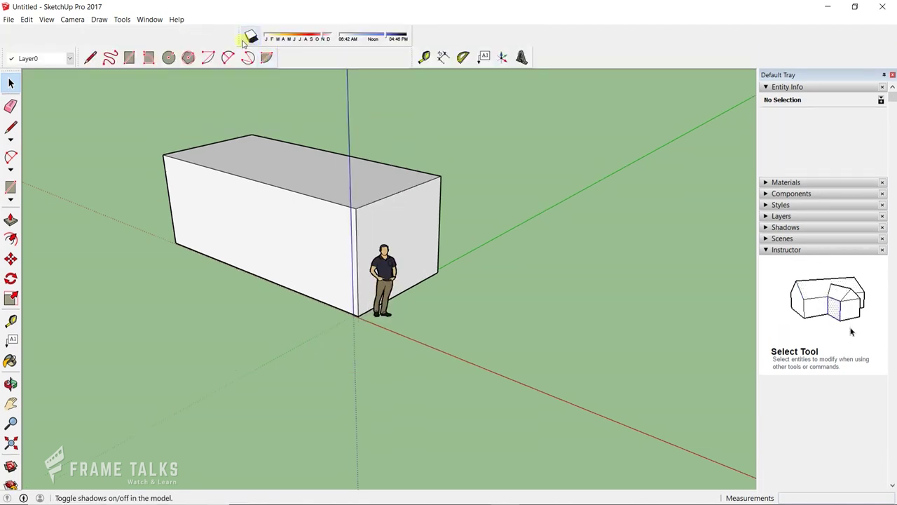
pyautogui.moveTo(246, 35); pyautogui.dragTo(372, 136)
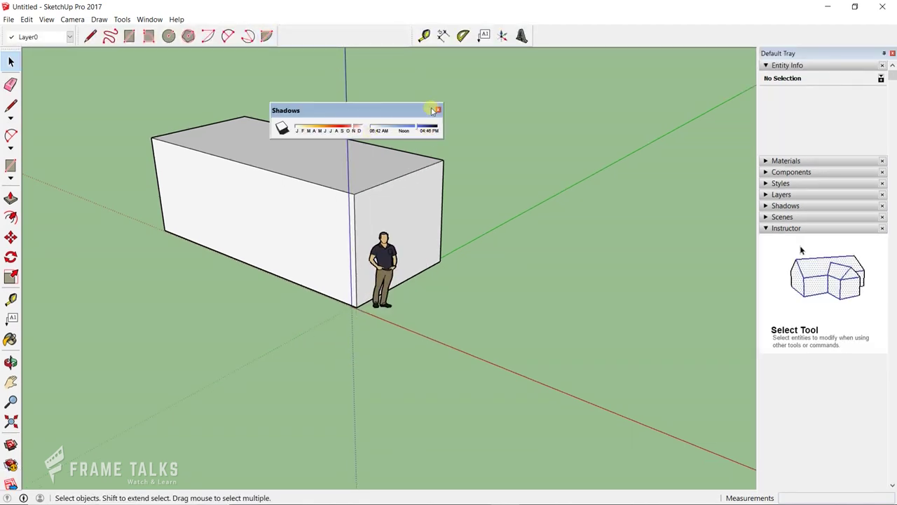
pyautogui.click(437, 110)
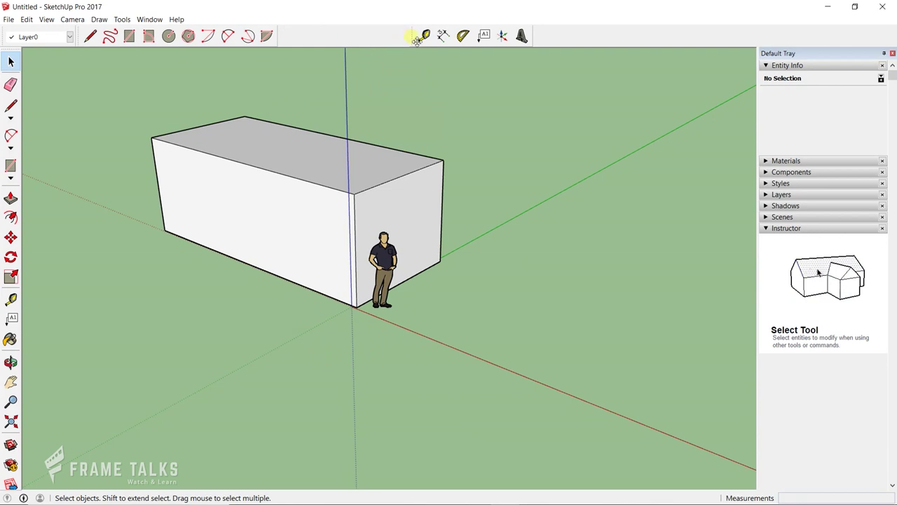
pyautogui.moveTo(418, 38); pyautogui.dragTo(300, 35)
# Turn on the Styles and Standard toolbars, docking Styles beside Standard
pyautogui.rightClick(449, 42)
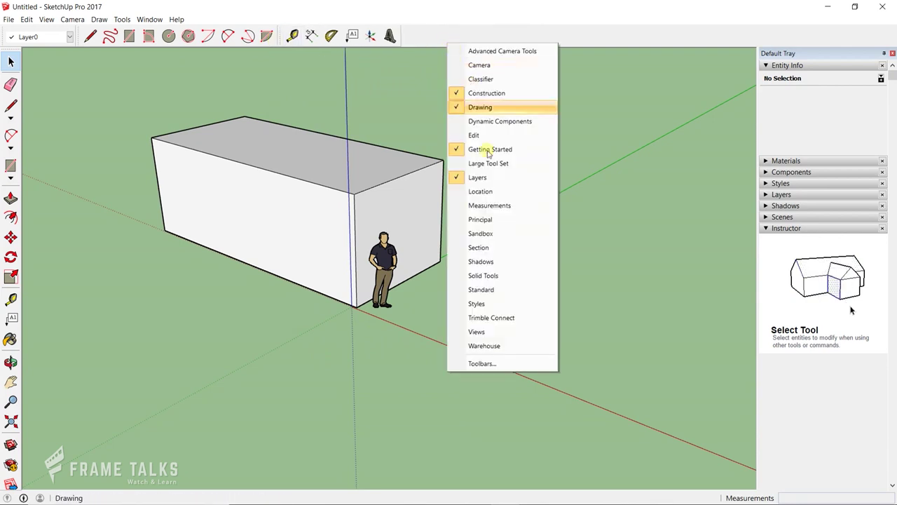
pyautogui.click(487, 305)
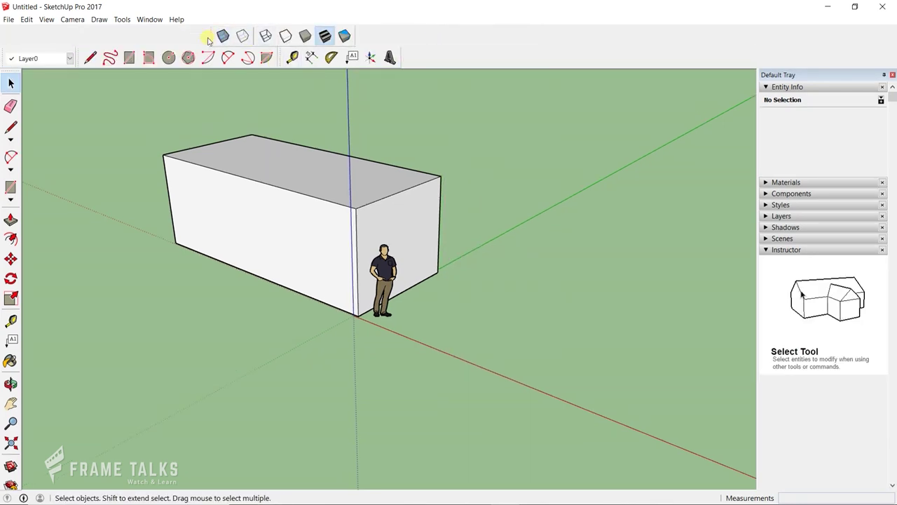
pyautogui.moveTo(213, 41); pyautogui.dragTo(10, 37)
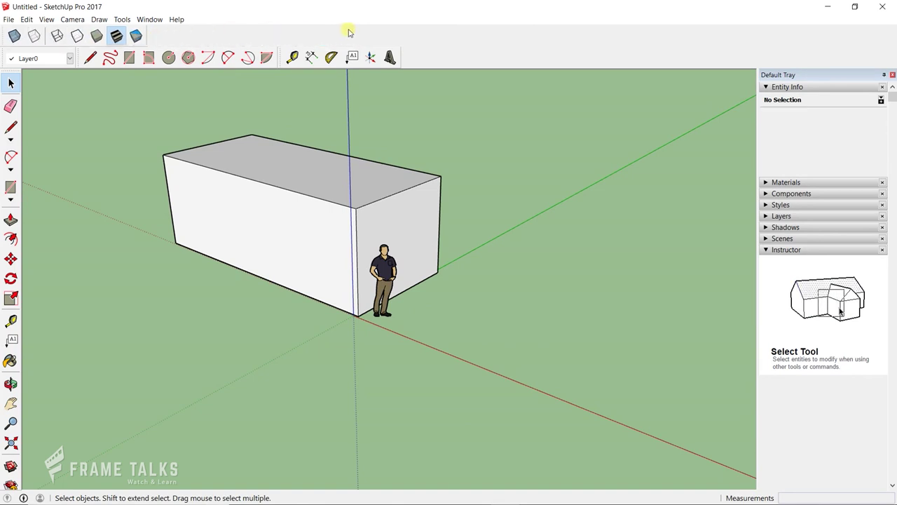
pyautogui.rightClick(416, 39)
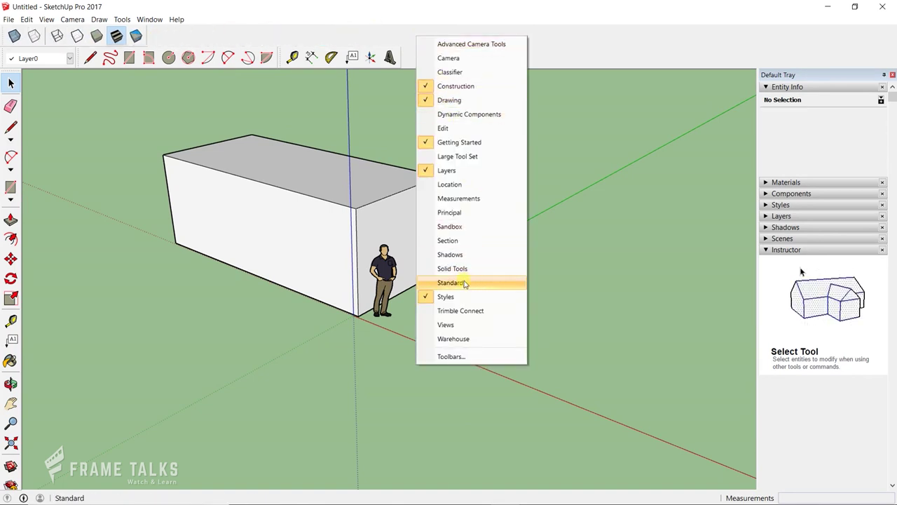
pyautogui.click(464, 281)
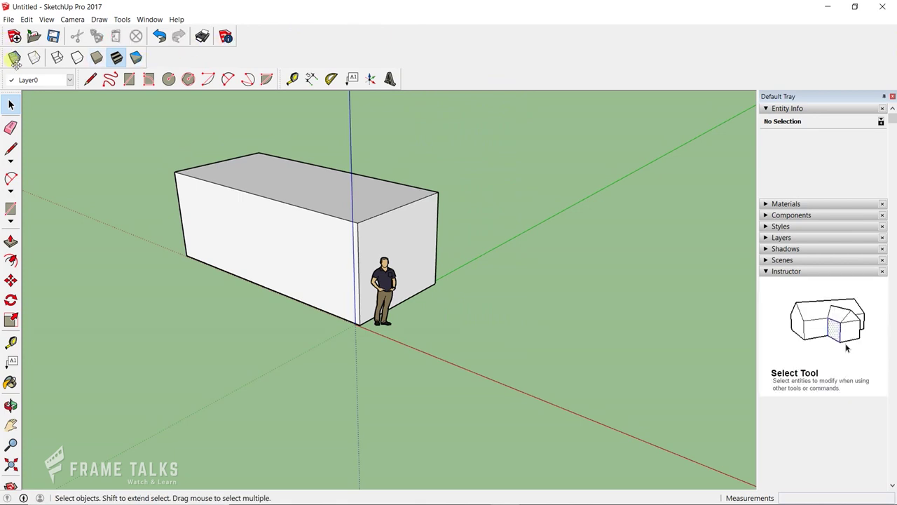
pyautogui.moveTo(15, 60)
pyautogui.mouseDown()
pyautogui.moveTo(249, 24)
pyautogui.moveTo(233, 26)
pyautogui.moveTo(242, 37)
pyautogui.mouseUp()
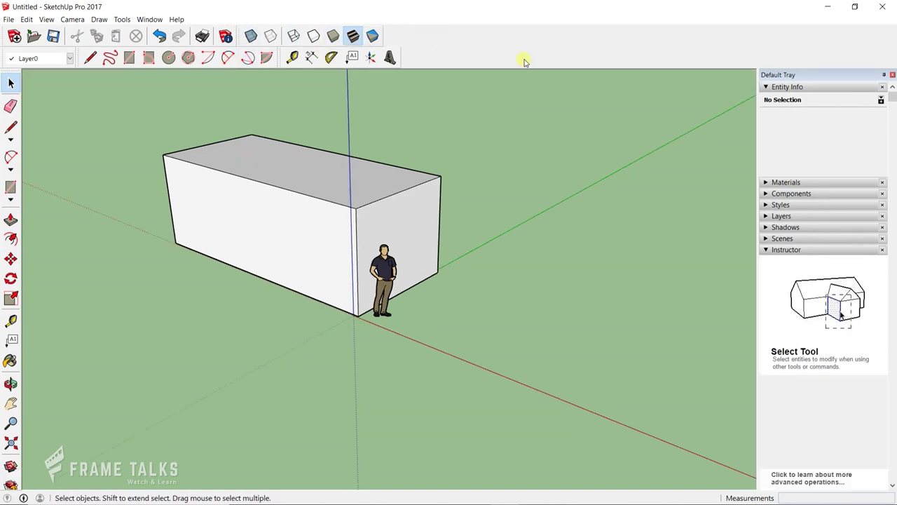
pyautogui.moveTo(463, 219); pyautogui.dragTo(381, 224)
pyautogui.moveTo(400, 210); pyautogui.dragTo(491, 205, button='middle')
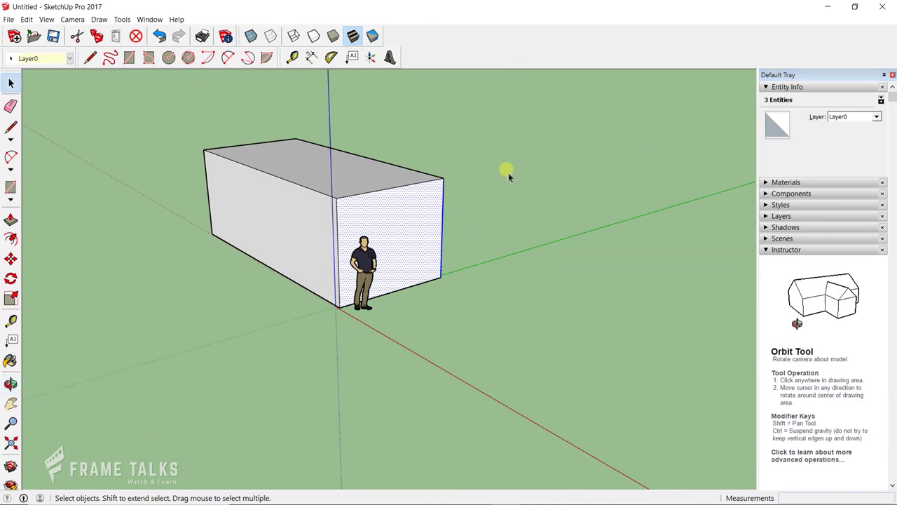
# Turn on the Views toolbar and dock it with the others
pyautogui.rightClick(452, 54)
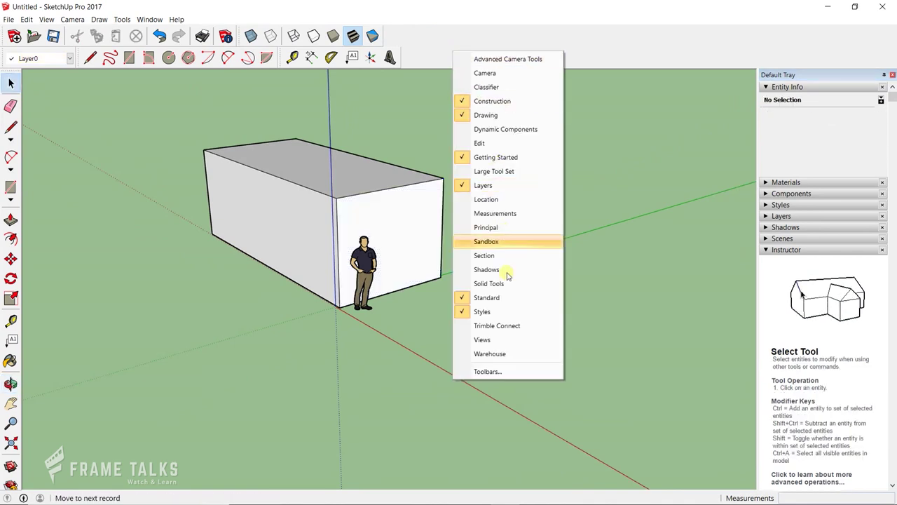
pyautogui.click(493, 340)
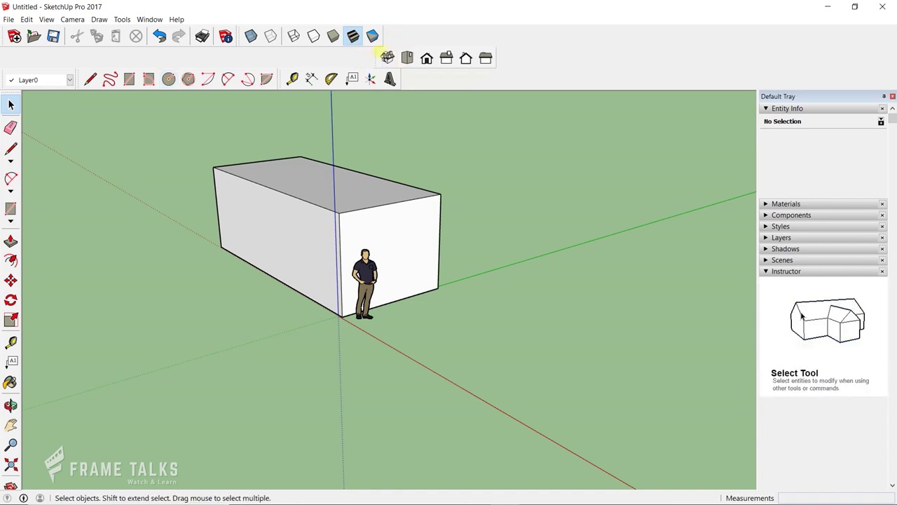
pyautogui.moveTo(361, 58); pyautogui.dragTo(391, 35)
# Check the box in Iso, Top, Right, Left, Back and Top views, then return to Iso
pyautogui.click(398, 36)
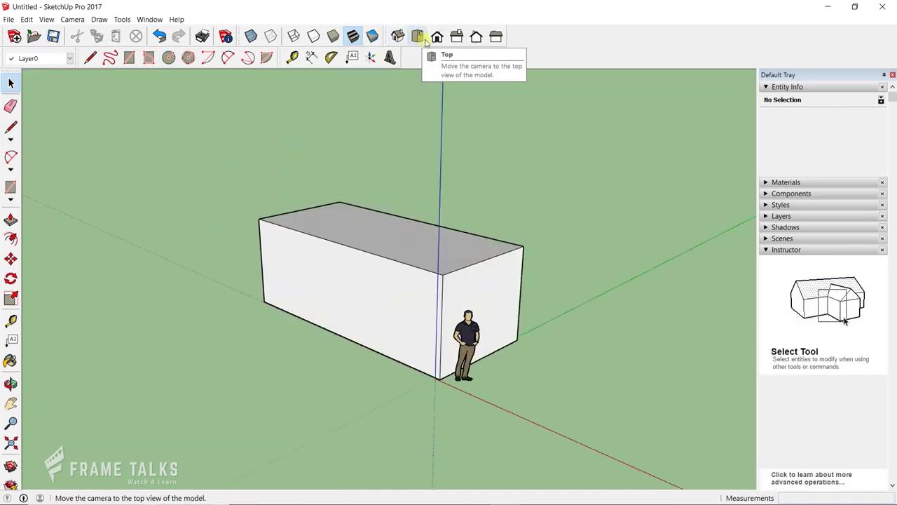
pyautogui.click(417, 36)
pyautogui.click(456, 36)
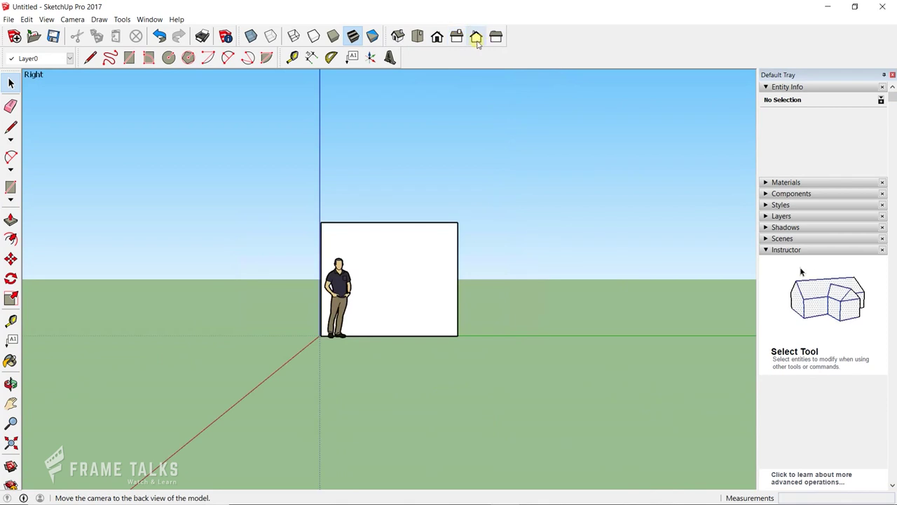
pyautogui.click(496, 39)
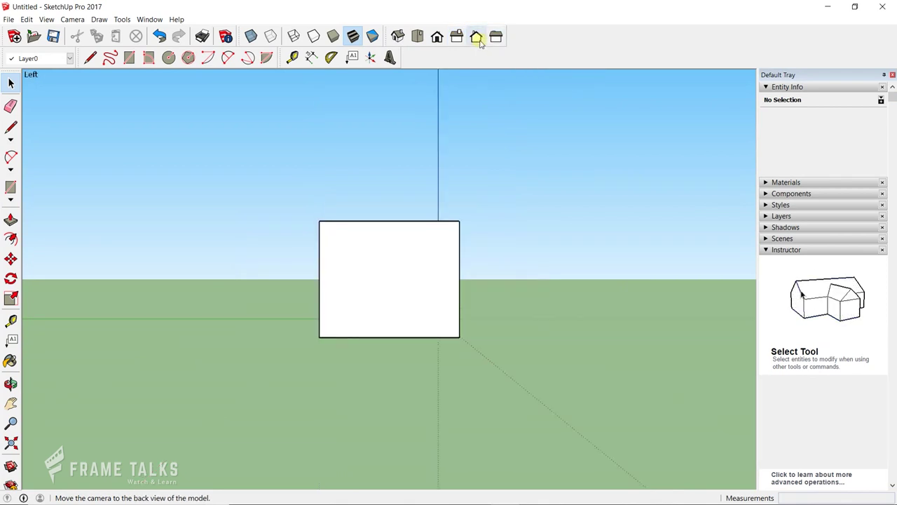
pyautogui.click(477, 38)
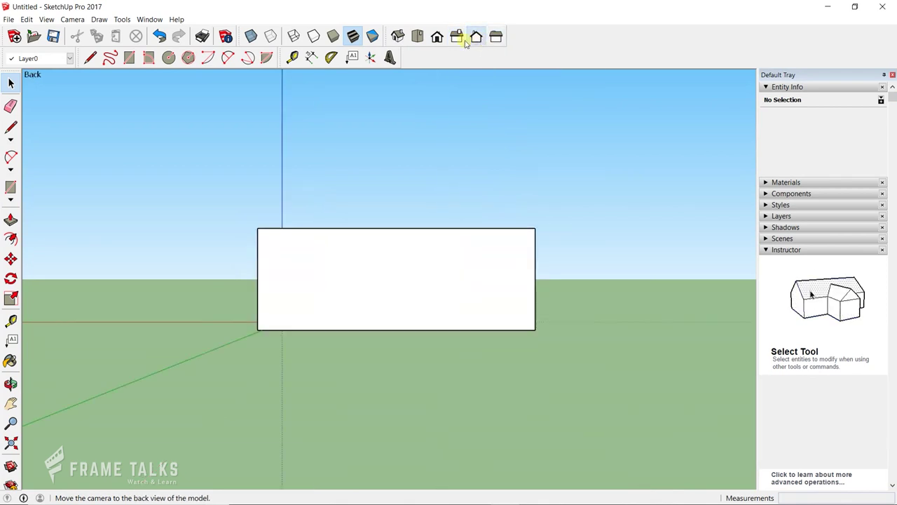
pyautogui.click(418, 37)
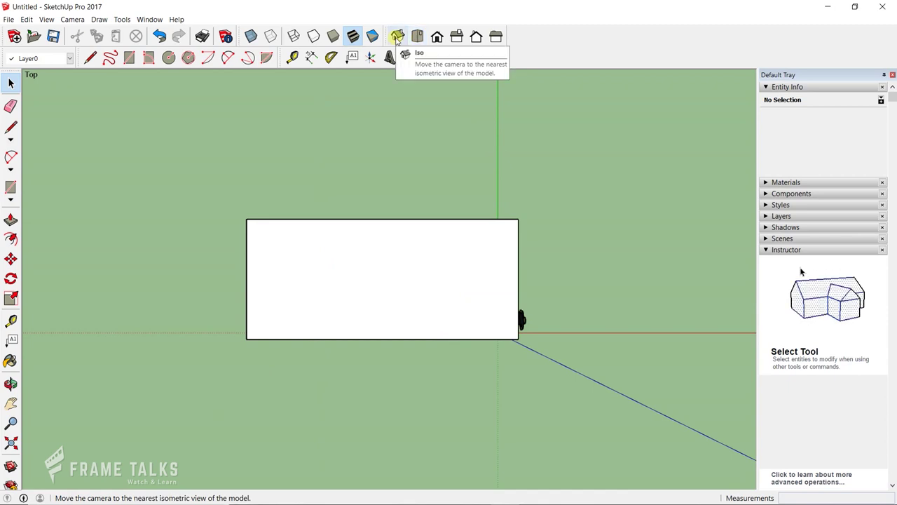
pyautogui.click(397, 37)
pyautogui.moveTo(440, 210)
pyautogui.mouseDown(button='middle')
pyautogui.moveTo(94, 180)
pyautogui.moveTo(505, 185)
pyautogui.moveTo(457, 184)
pyautogui.mouseUp(button='middle')
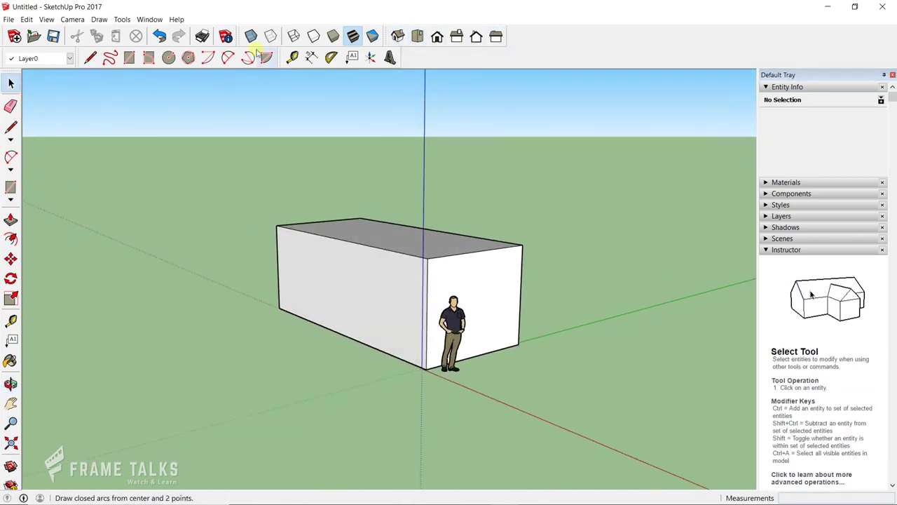
pyautogui.click(226, 36)
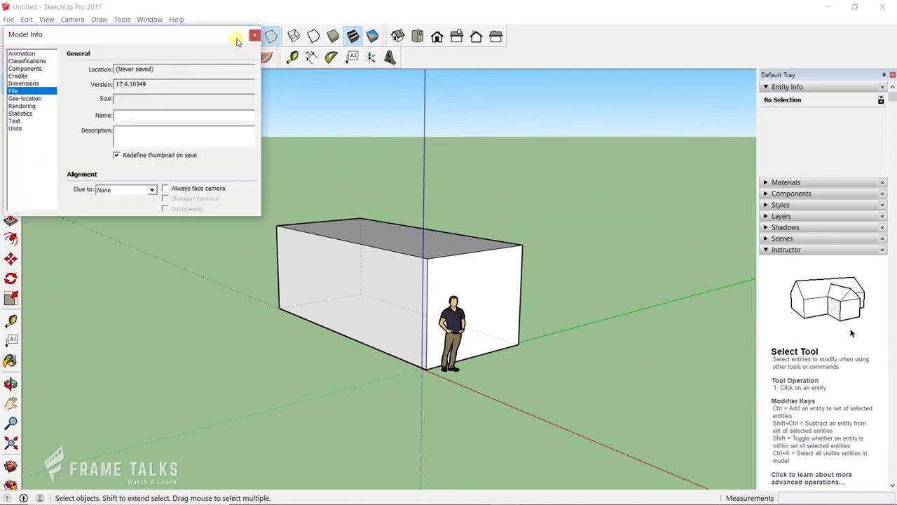
pyautogui.click(255, 36)
pyautogui.click(271, 36)
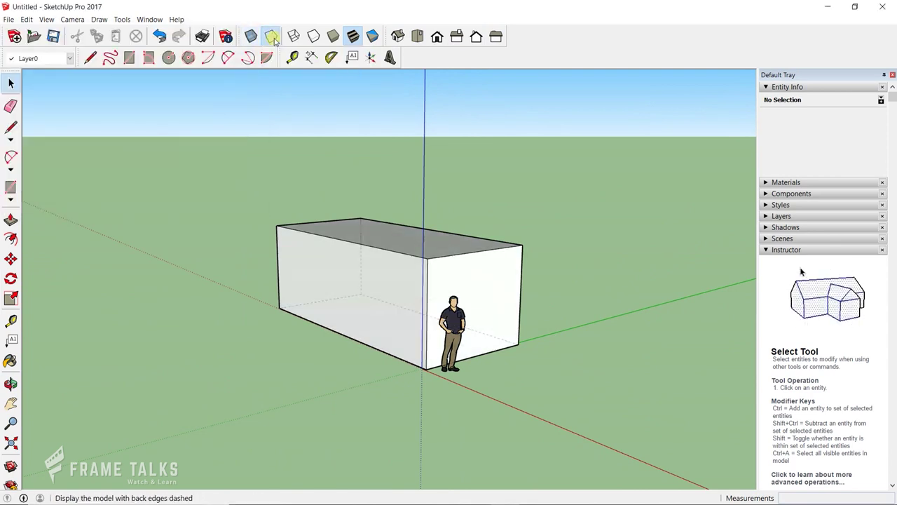
pyautogui.click(294, 37)
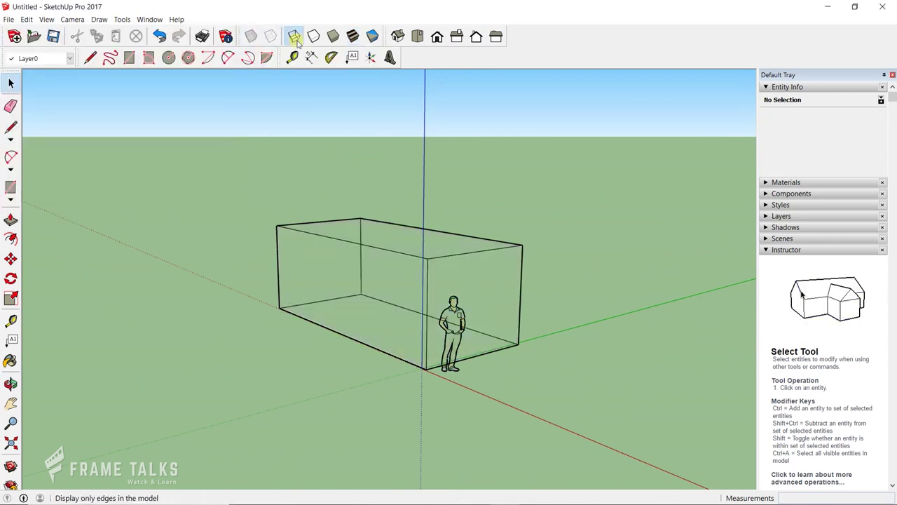
pyautogui.click(335, 38)
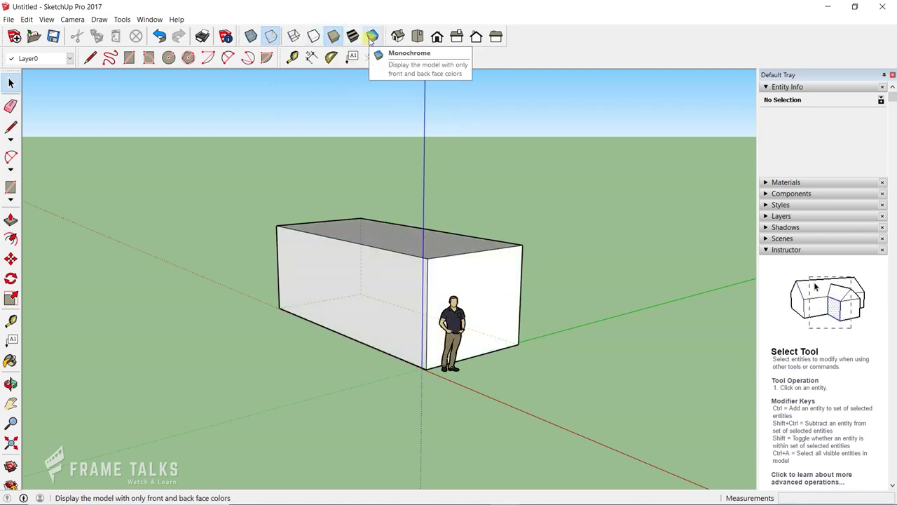
pyautogui.click(372, 37)
pyautogui.click(335, 39)
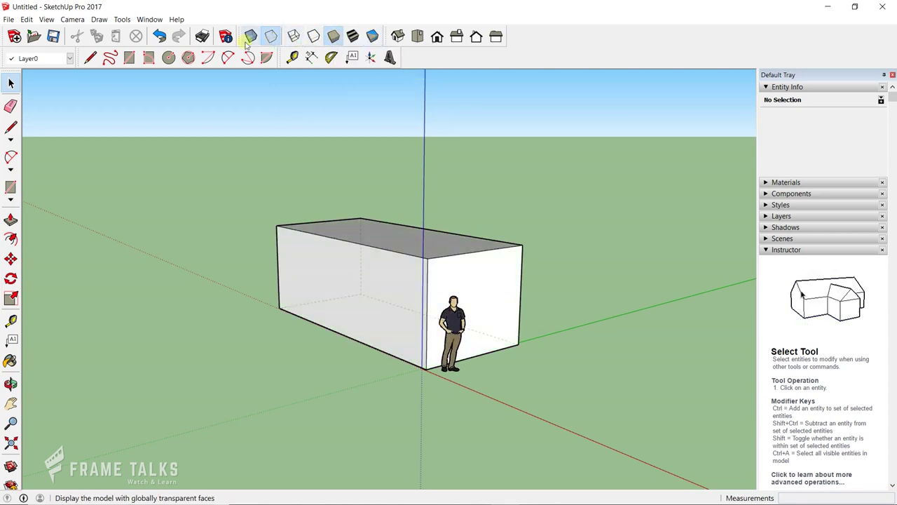
pyautogui.moveTo(515, 262)
pyautogui.mouseDown(button='middle')
pyautogui.moveTo(176, 260)
pyautogui.moveTo(485, 250)
pyautogui.mouseUp(button='middle')
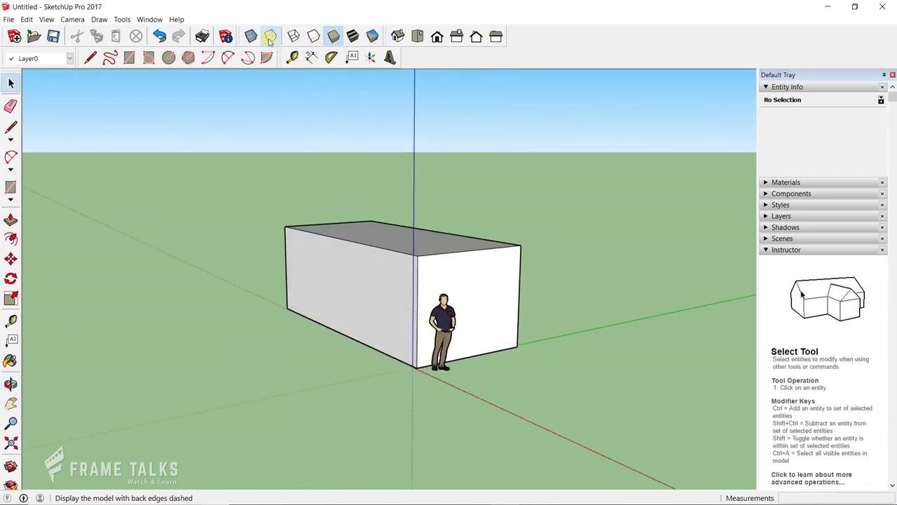
pyautogui.moveTo(519, 192)
pyautogui.mouseDown(button='middle')
pyautogui.moveTo(283, 92)
pyautogui.moveTo(432, 260)
pyautogui.moveTo(400, 285)
pyautogui.mouseUp(button='middle')
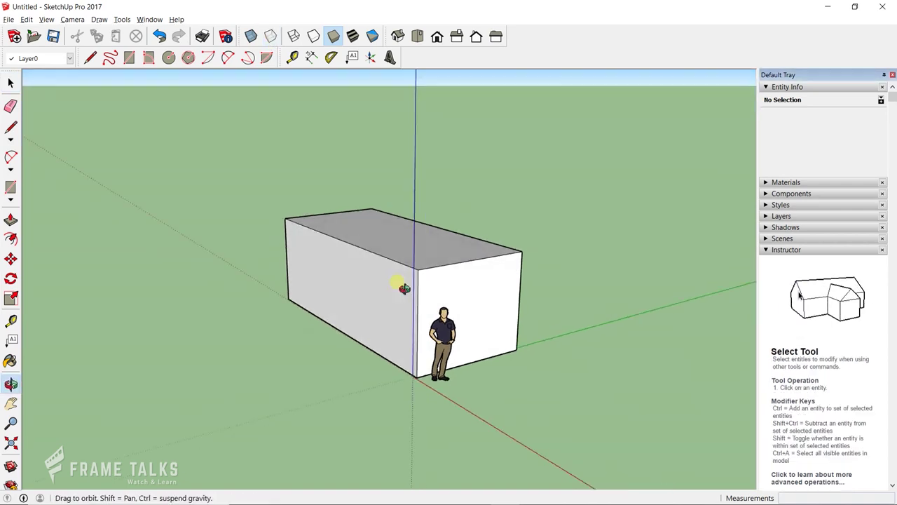
# Orbit to the box's opposite corner and toggle X-ray on, then off
pyautogui.moveTo(420, 243)
pyautogui.mouseDown(button='middle')
pyautogui.moveTo(394, 255)
pyautogui.moveTo(346, 201)
pyautogui.mouseUp(button='middle')
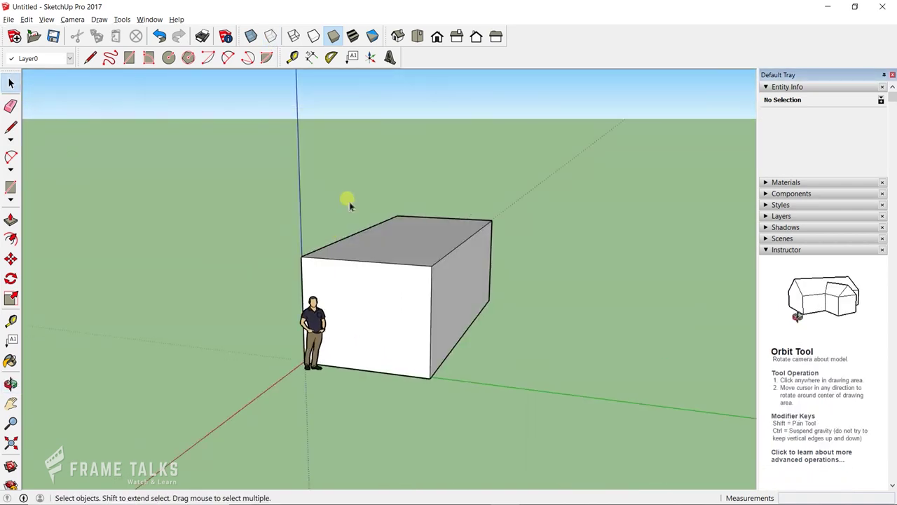
pyautogui.click(251, 36)
pyautogui.click(250, 36)
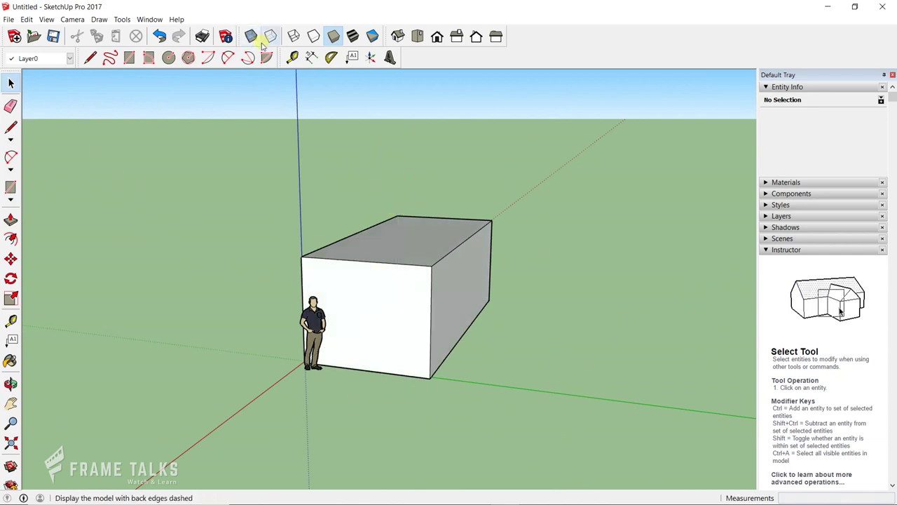